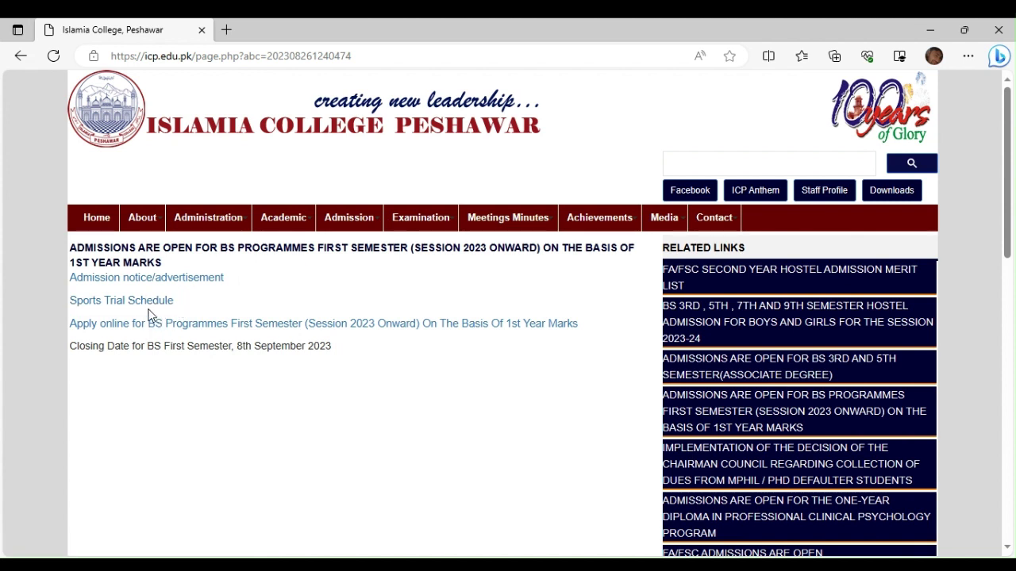
# Open the Sports Trial Schedule, review the trial dates and required documents, and return to the admissions page.
pyautogui.click(154, 301)
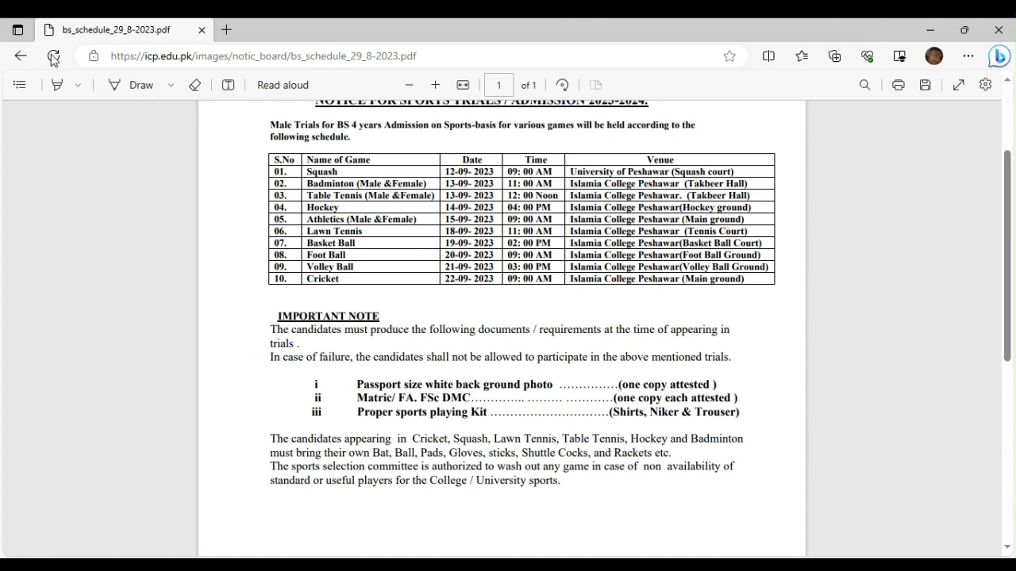
pyautogui.click(20, 56)
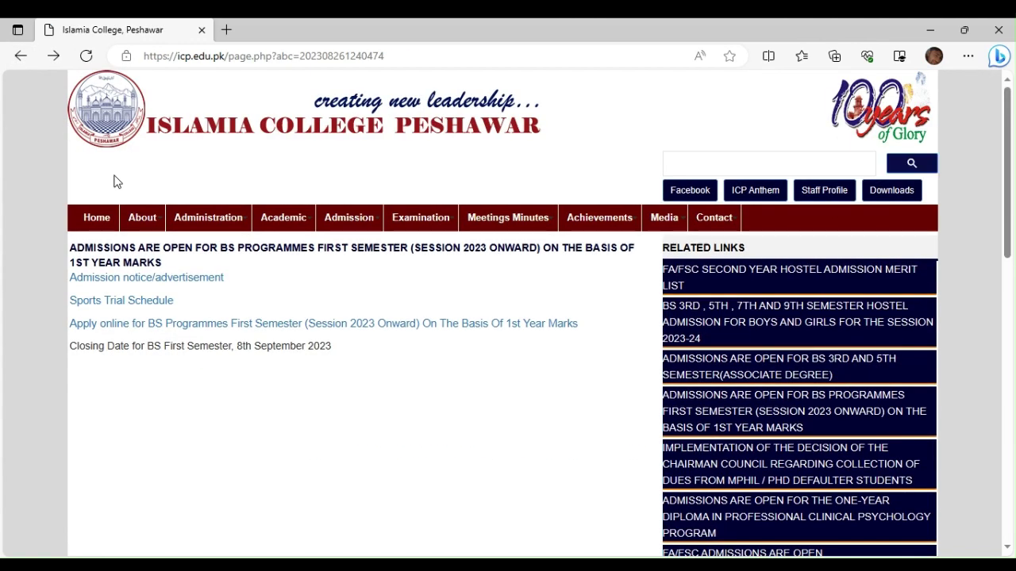
# Open the online application for BS Programmes First Semester and log in as a registered user with the prefilled credentials.
pyautogui.click(155, 326)
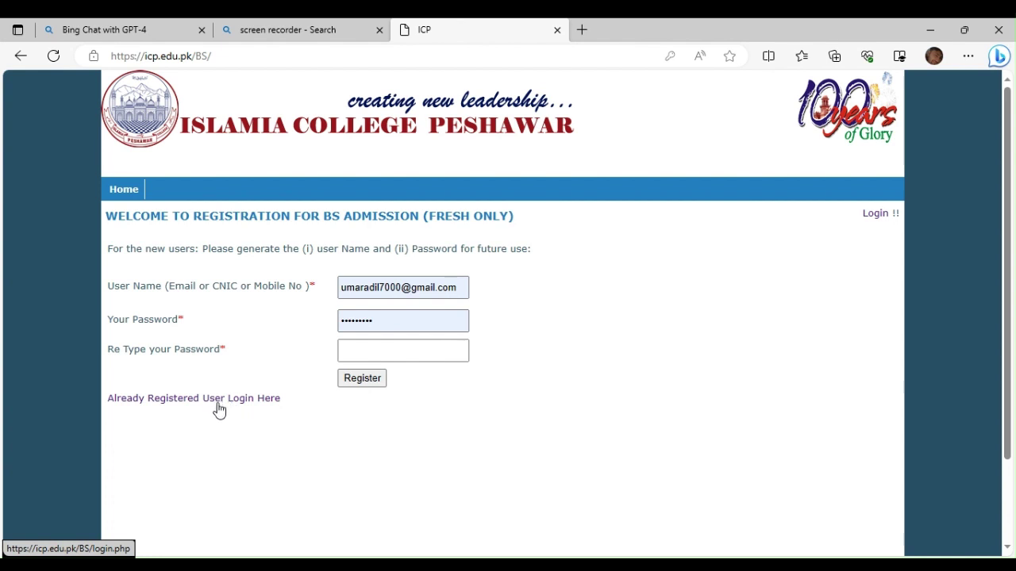
pyautogui.click(260, 400)
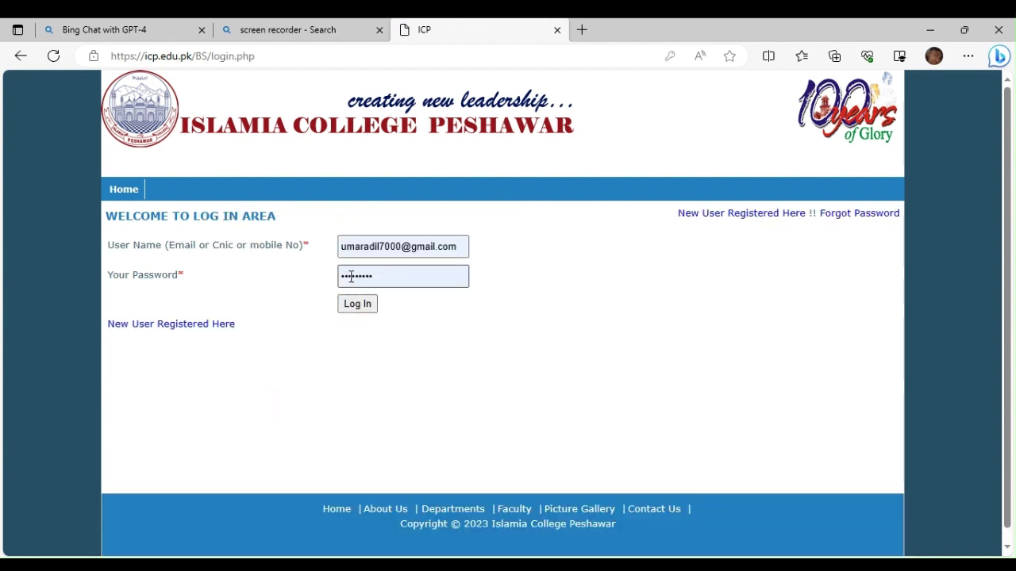
pyautogui.click(370, 315)
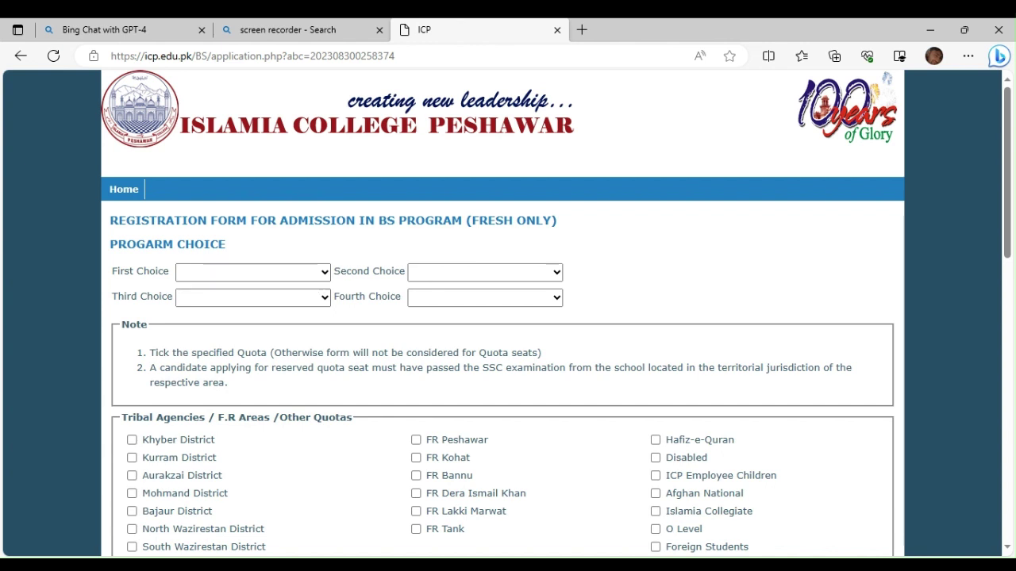
# Set the first program choice to English and the second choice to Physics.
pyautogui.click(252, 273)
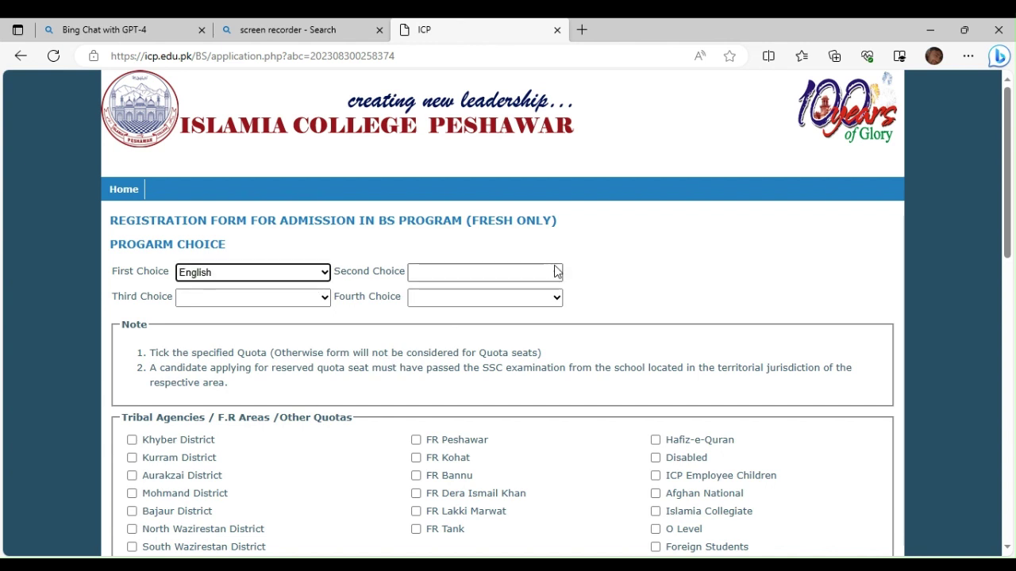
pyautogui.click(555, 271)
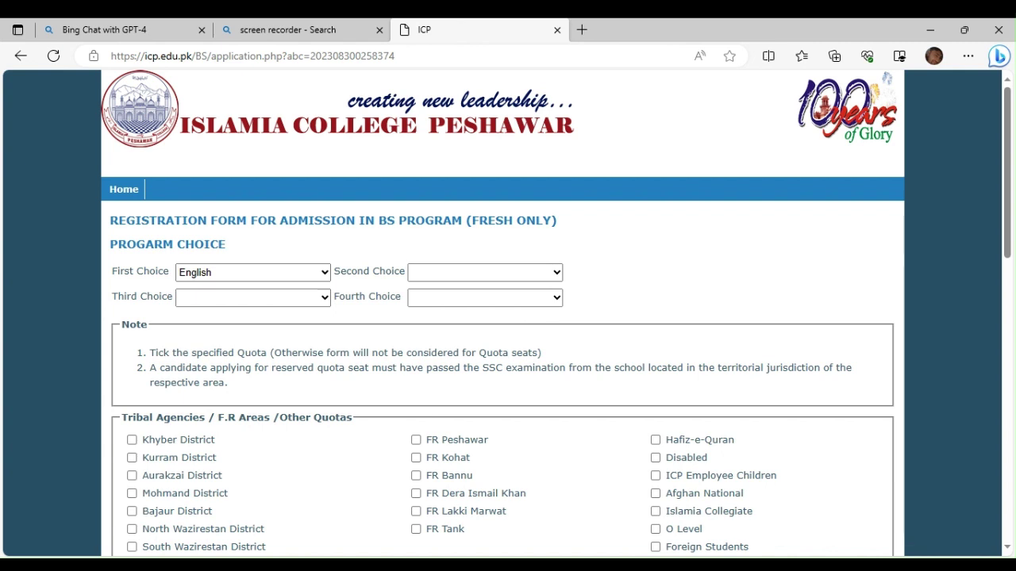
pyautogui.click(445, 295)
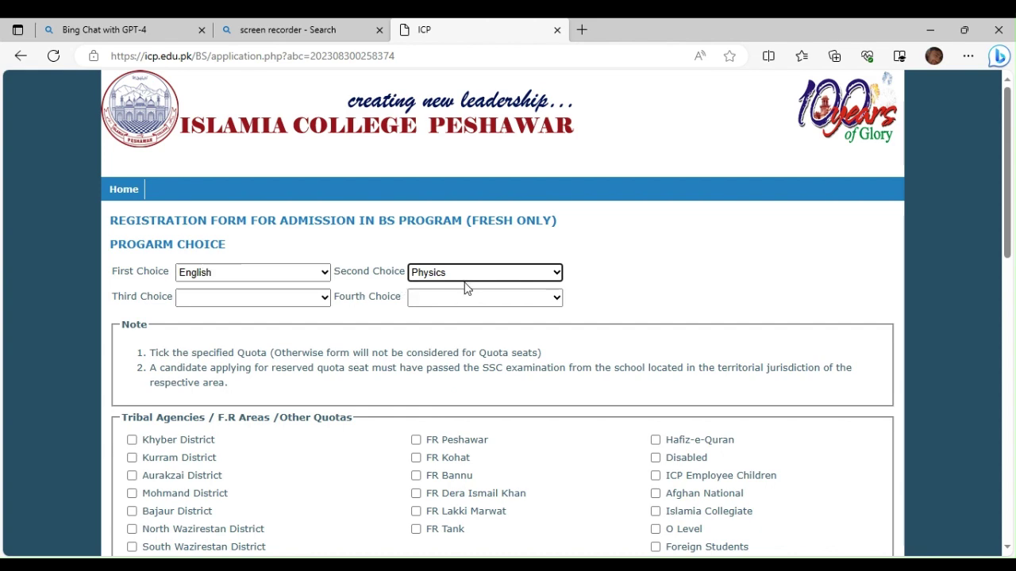
pyautogui.click(323, 301)
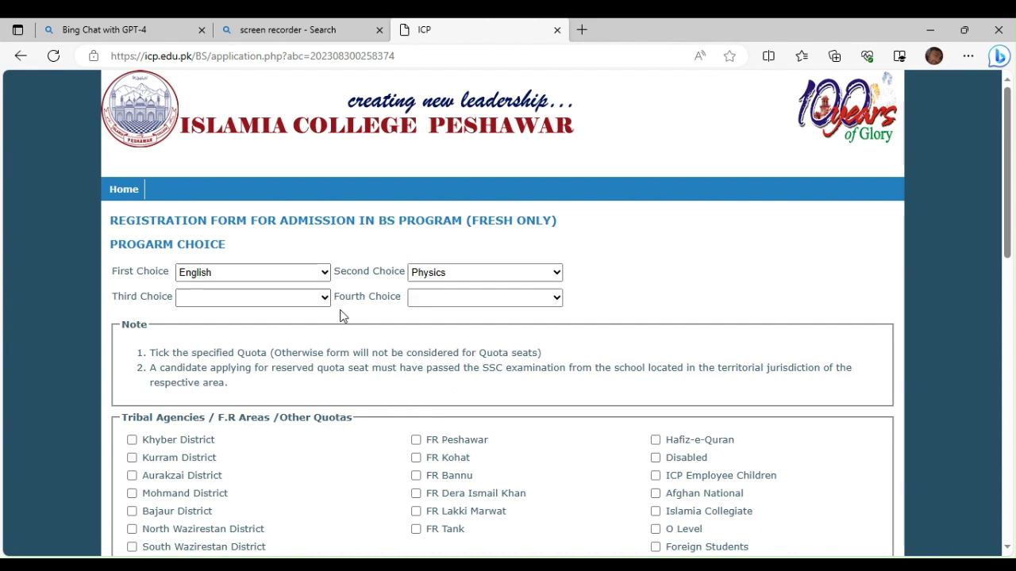
# Examine the registration form's reserved quota, sports quota, deposit slip and personal information sections.
pyautogui.scroll(-3, 313, 318)
pyautogui.scroll(1, 294, 143)
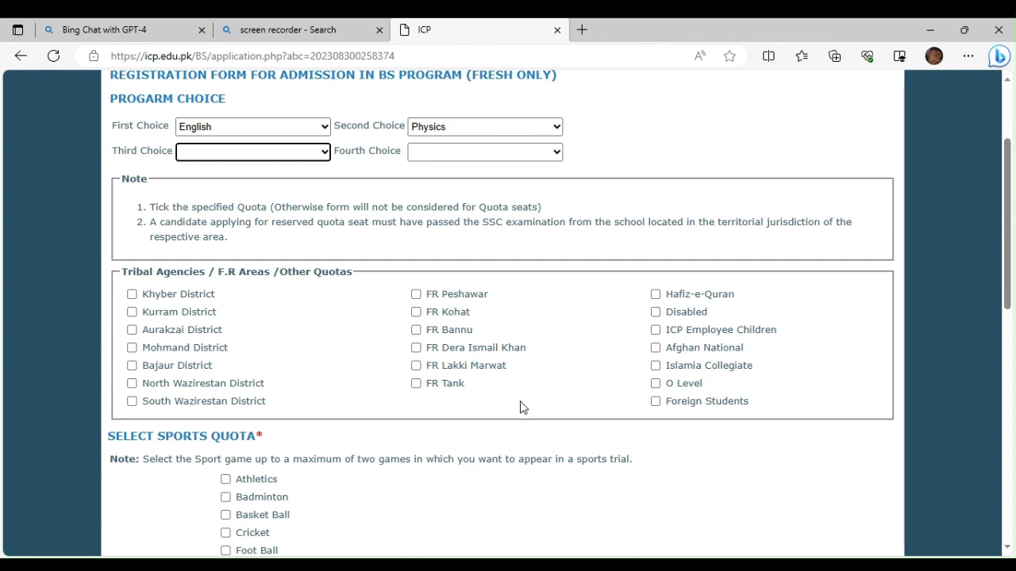
pyautogui.scroll(-2, 465, 431)
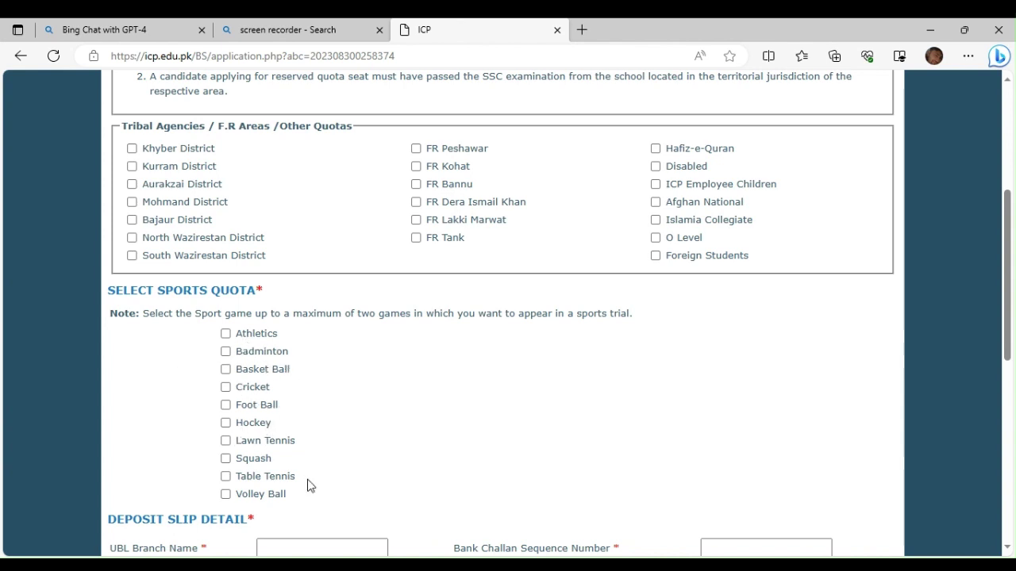
pyautogui.scroll(-2, 409, 456)
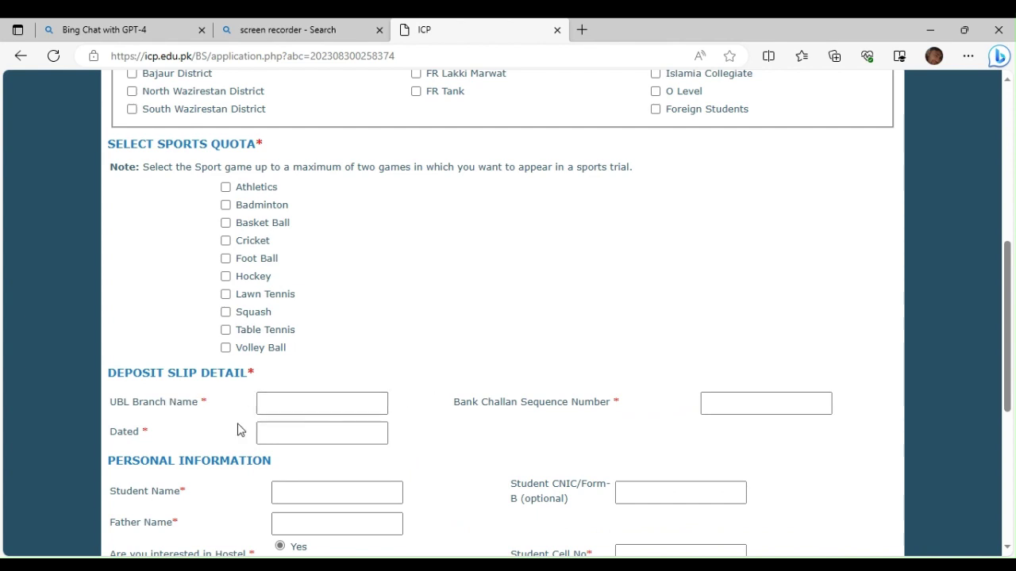
pyautogui.scroll(-1, 342, 416)
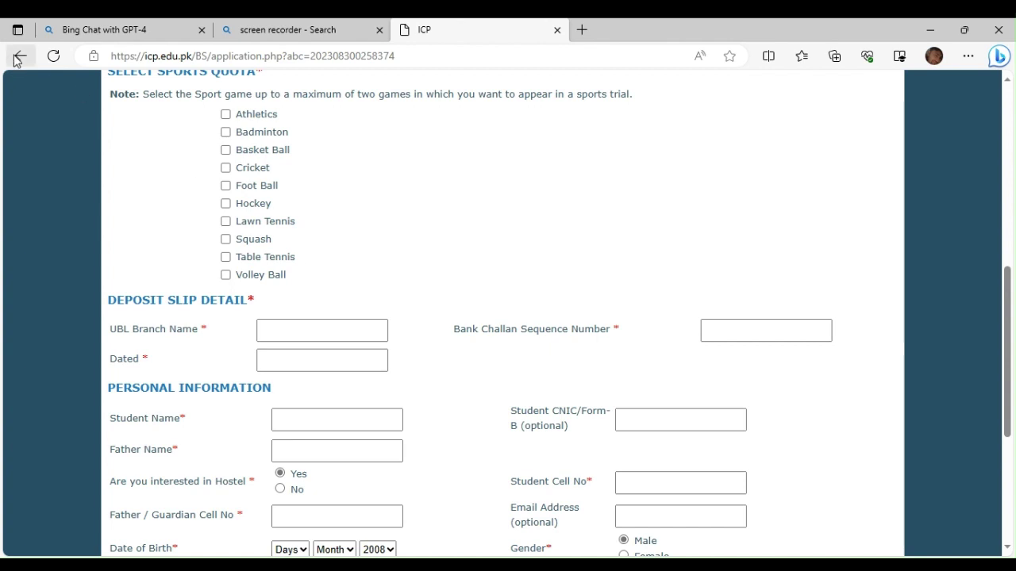
pyautogui.scroll(6, 302, 353)
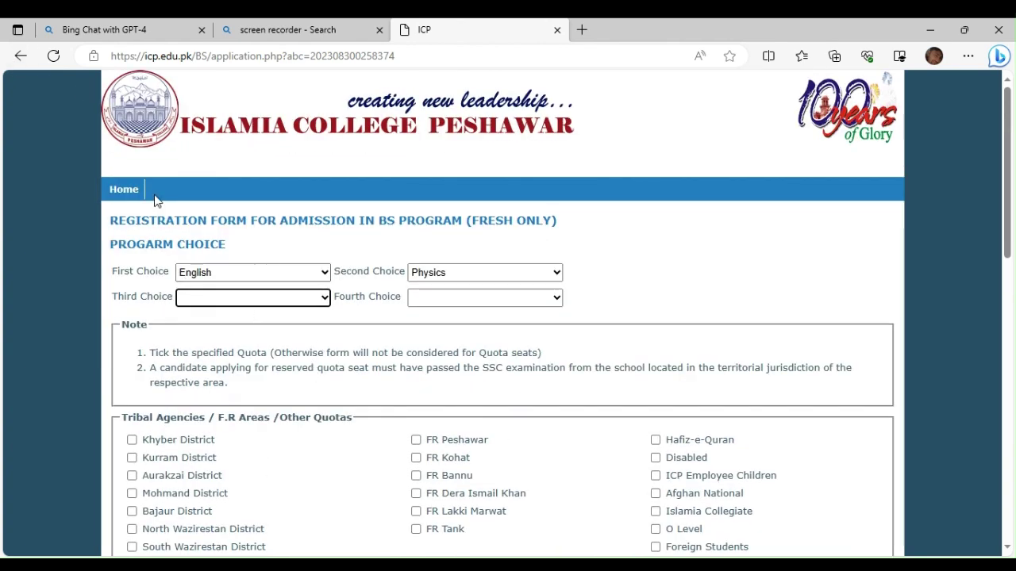
# Open the Students Guide Book for BS/LLB from the college home page and highlight the admission account number in Step 1.
pyautogui.click(128, 190)
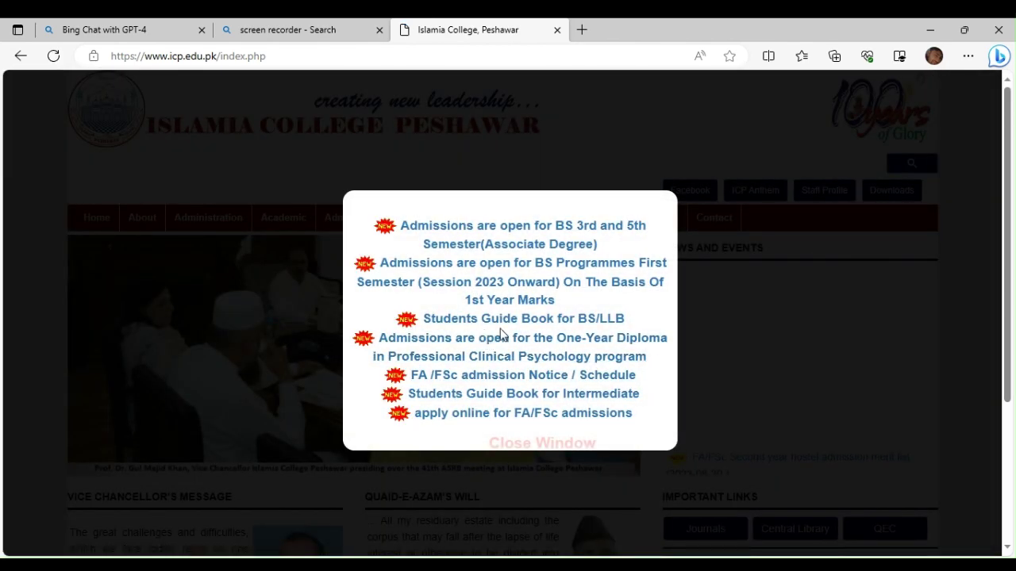
pyautogui.click(579, 320)
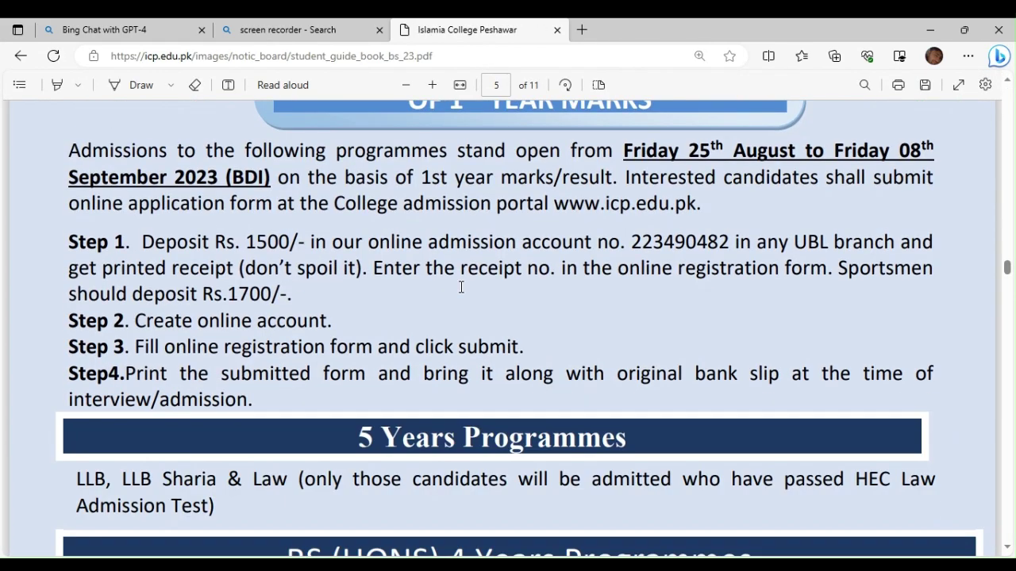
pyautogui.scroll(2, 156, 189)
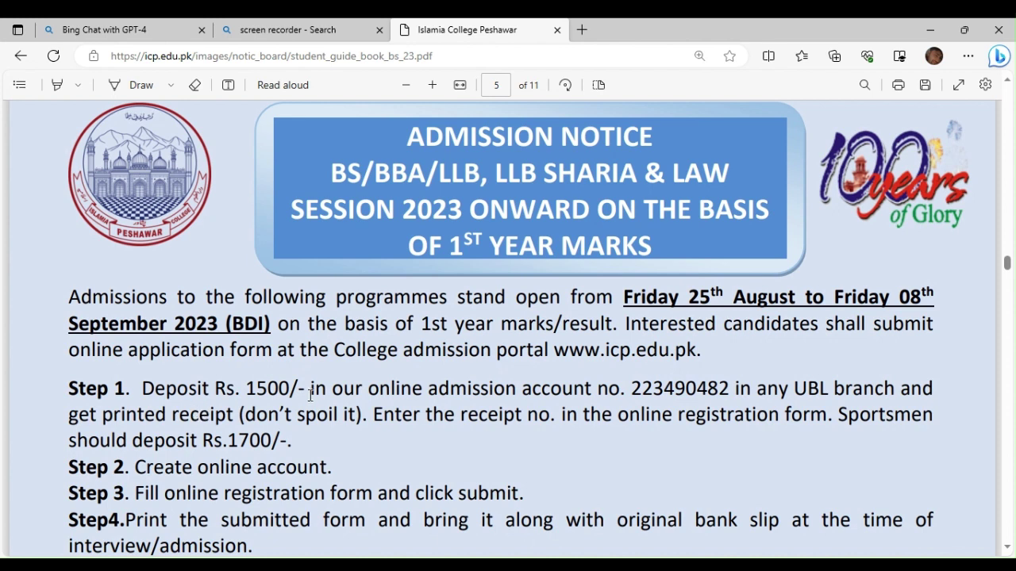
pyautogui.scroll(-2, 299, 424)
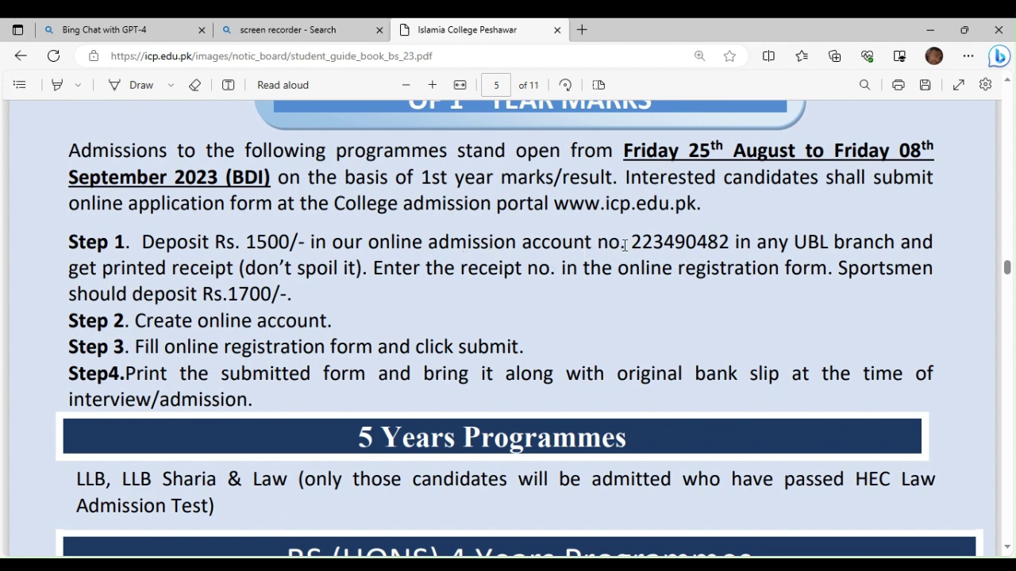
pyautogui.moveTo(610, 242); pyautogui.dragTo(729, 244)
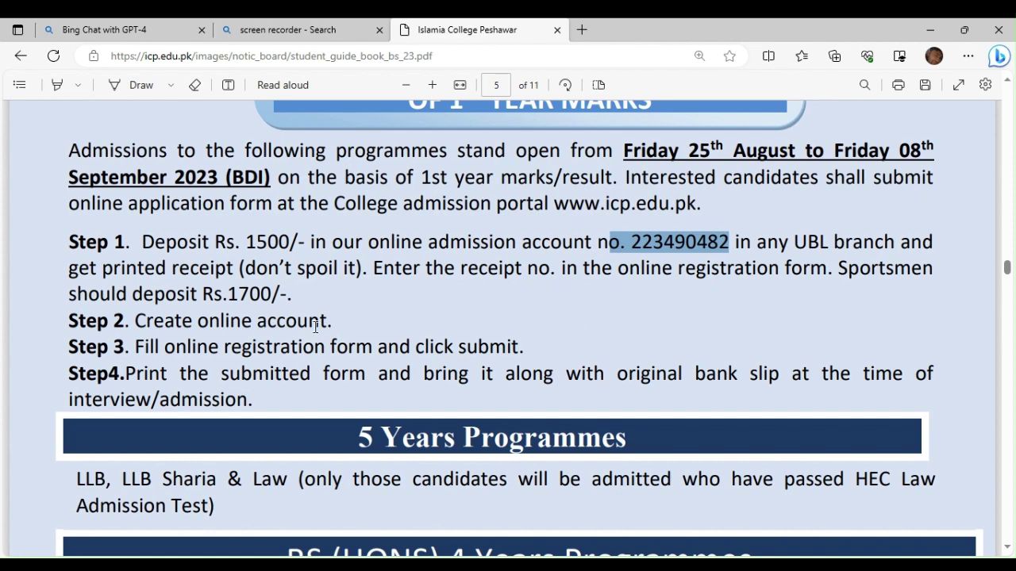
# Leave the guide book, reopen the BS Programmes First Semester online application, and log in with the prefilled credentials.
pyautogui.click(20, 56)
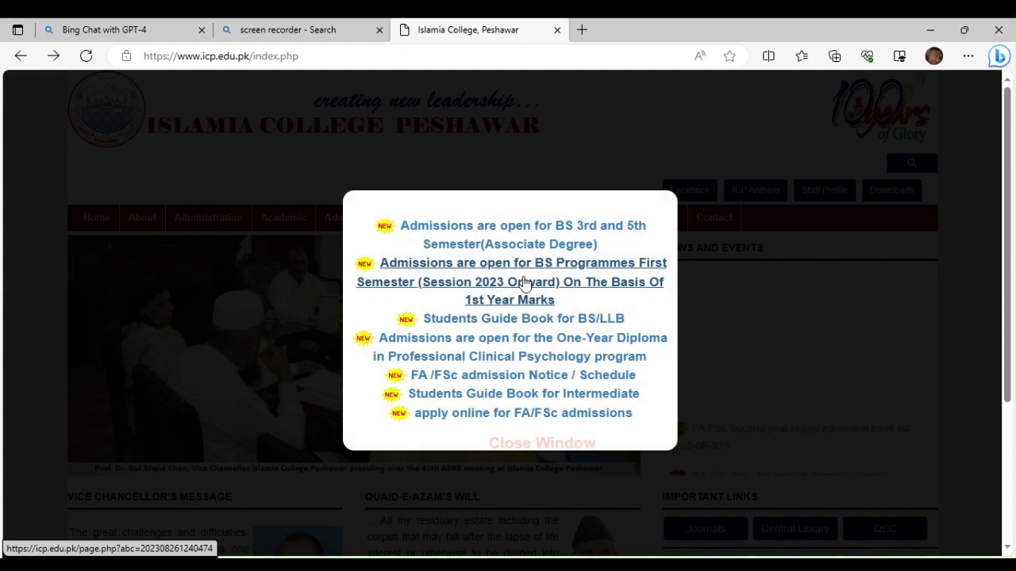
pyautogui.click(525, 284)
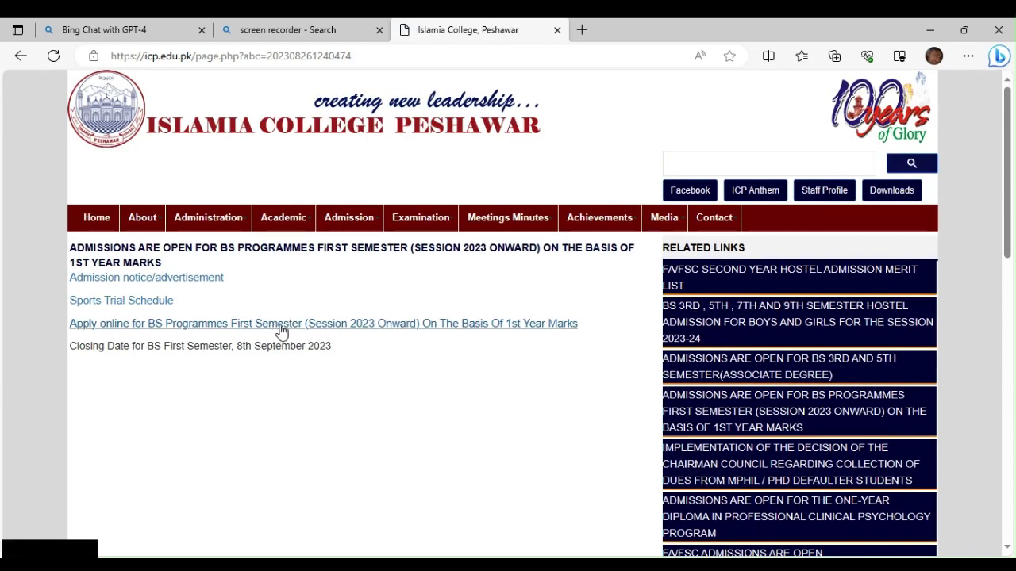
pyautogui.click(286, 326)
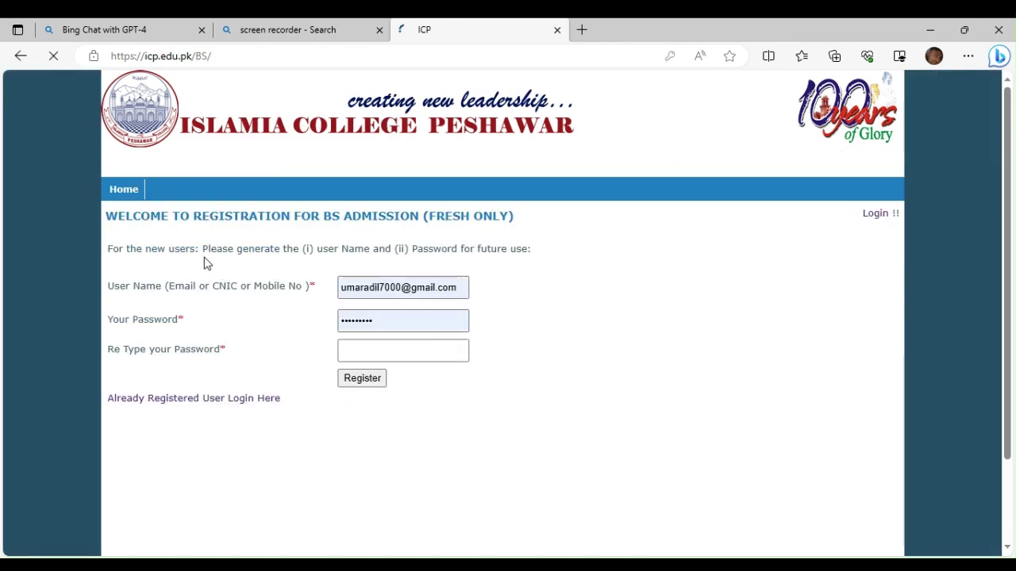
pyautogui.click(236, 404)
pyautogui.click(357, 304)
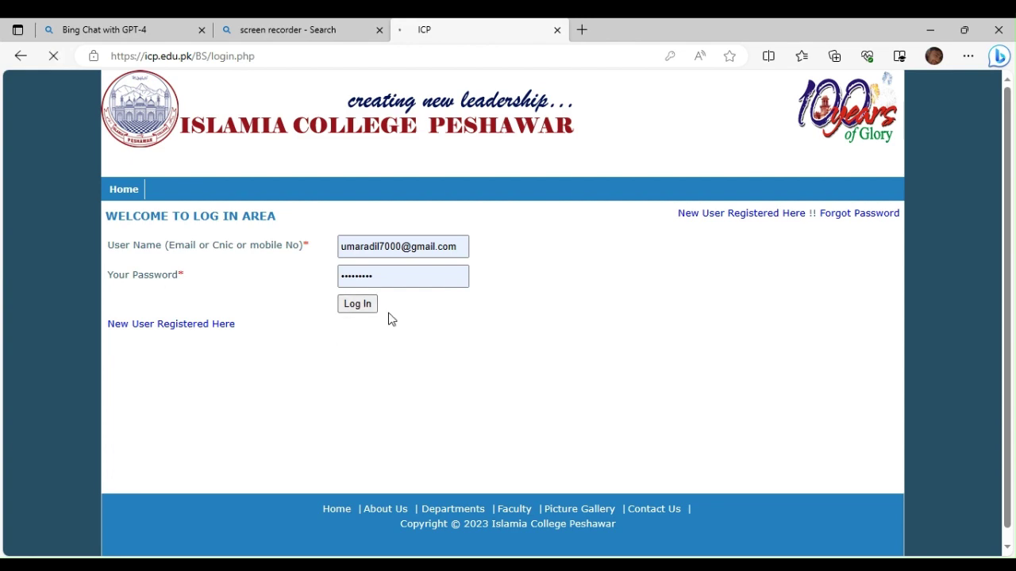
# Examine the program choice and quota sections and the deposit slip's UBL Branch Name, Bank Challan Sequence Number and Dated fields.
pyautogui.scroll(-1, 382, 329)
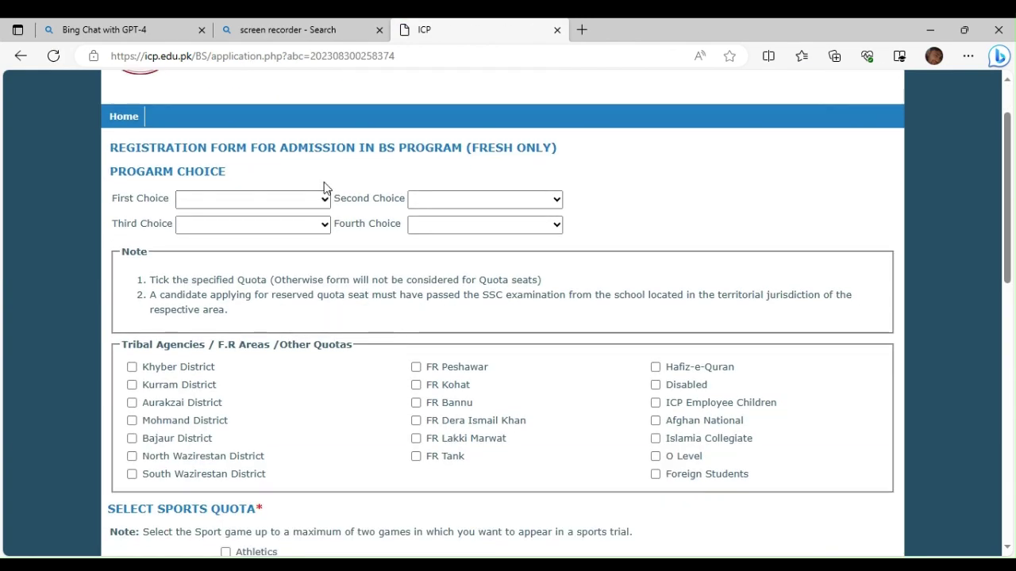
pyautogui.scroll(-3, 392, 322)
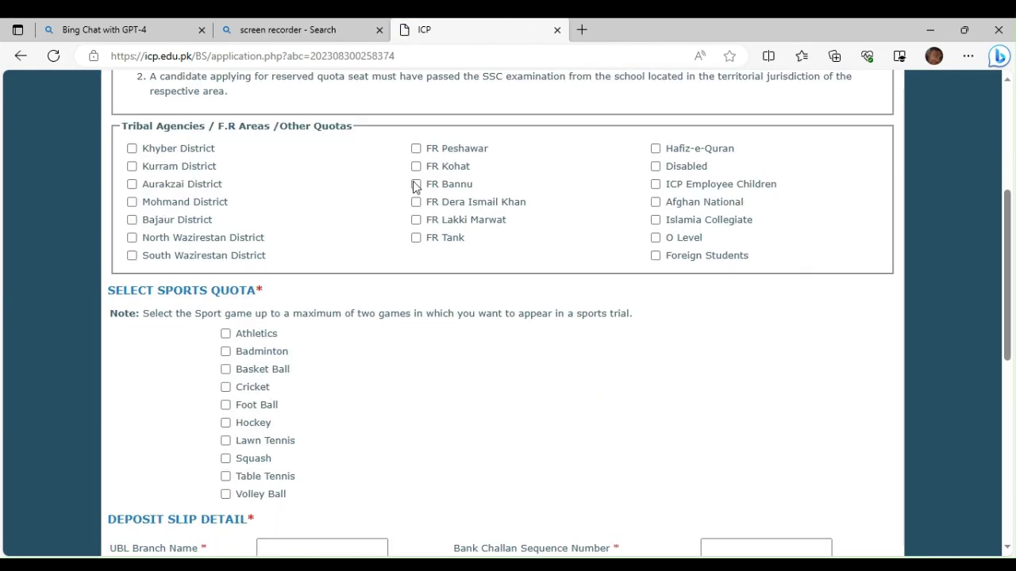
pyautogui.scroll(-2, 438, 421)
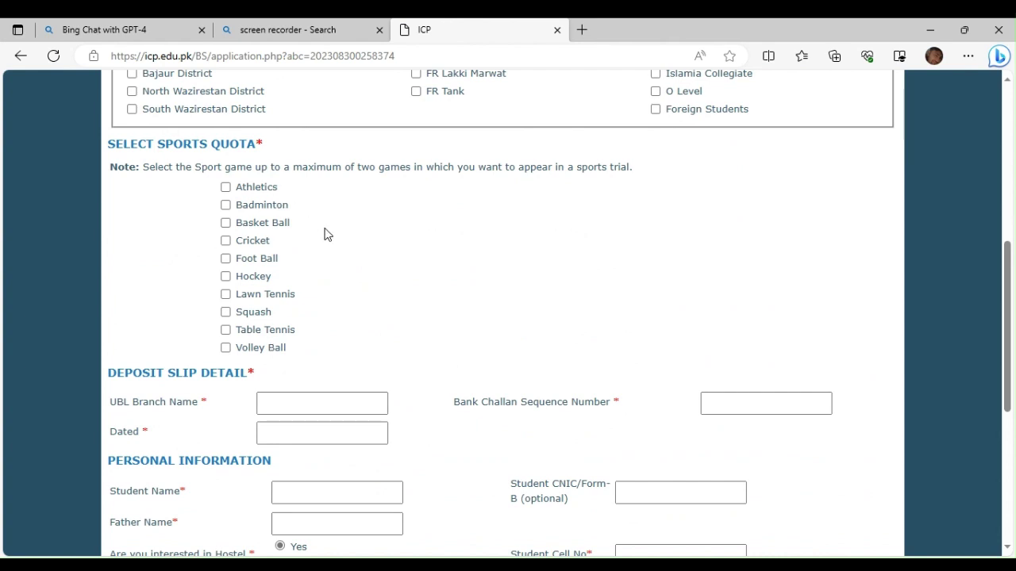
pyautogui.scroll(-1, 328, 235)
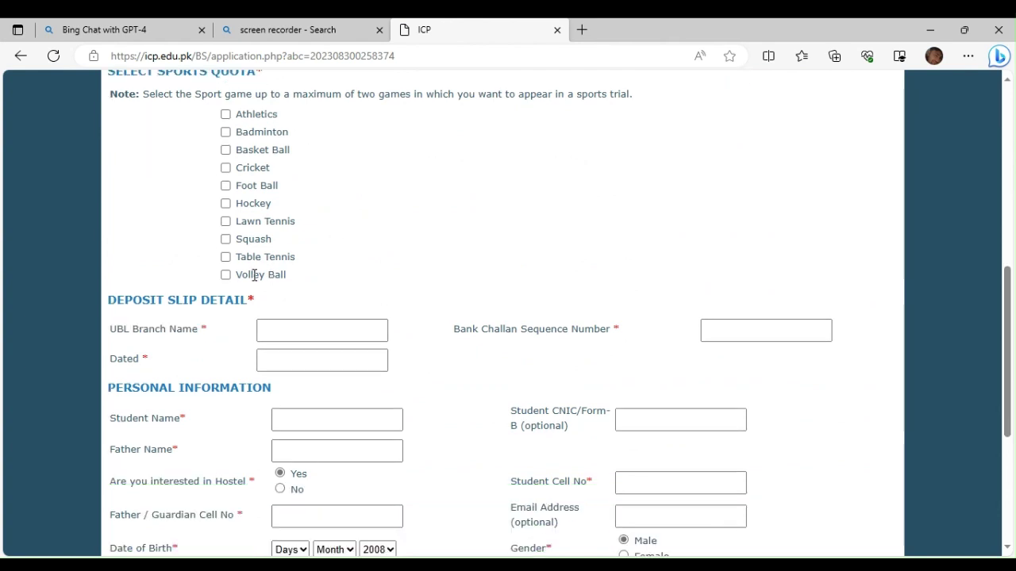
pyautogui.click(302, 331)
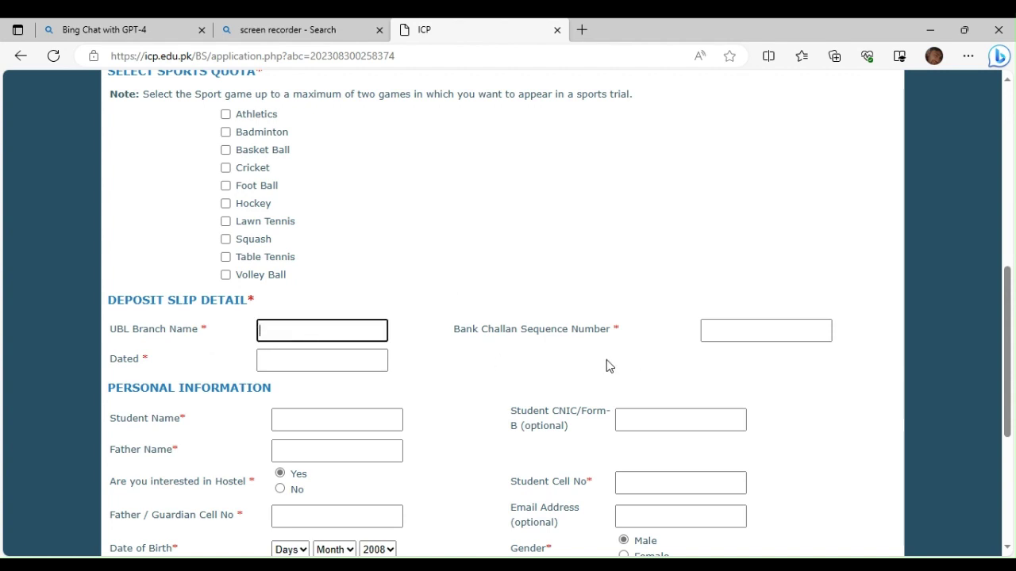
pyautogui.click(714, 332)
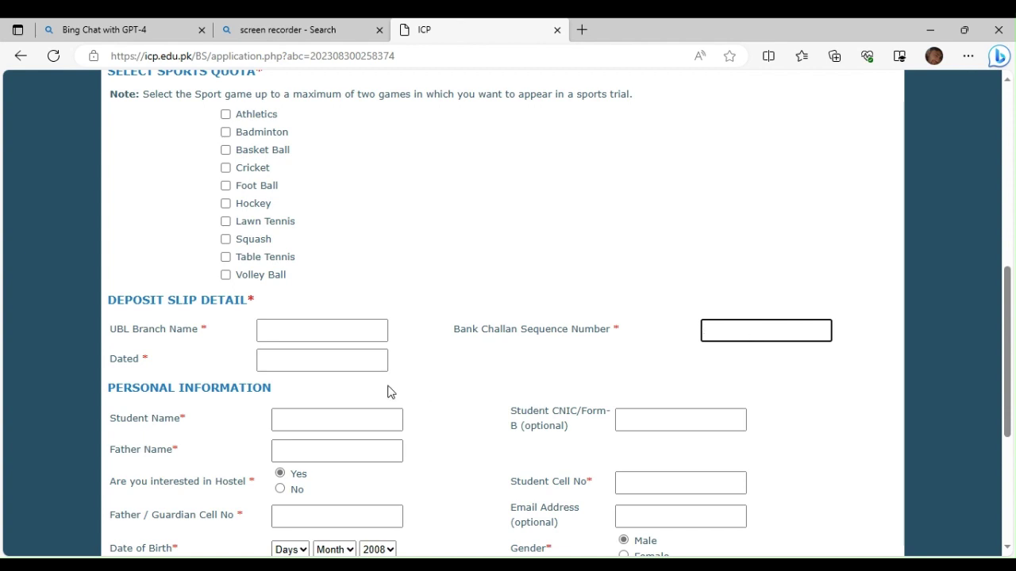
pyautogui.click(323, 360)
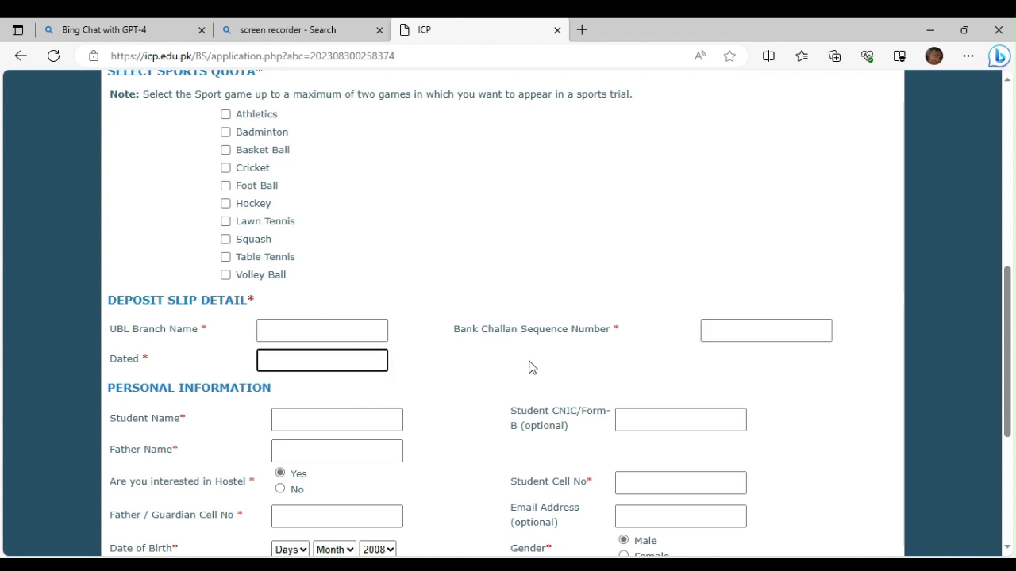
# Examine the required fields in the Personal Information and Educational Information sections of the registration form.
pyautogui.scroll(-1, 456, 373)
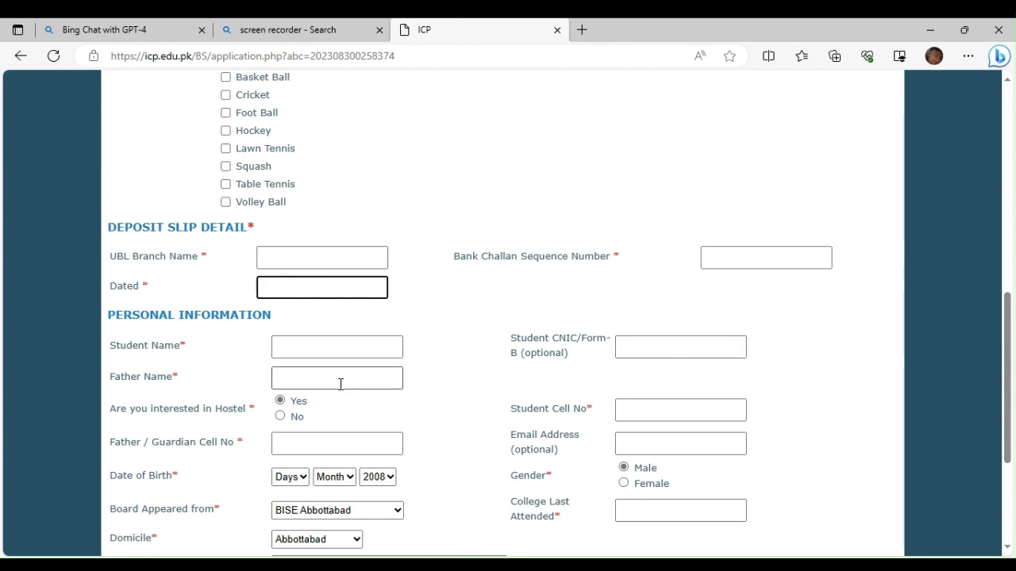
pyautogui.scroll(-1, 340, 383)
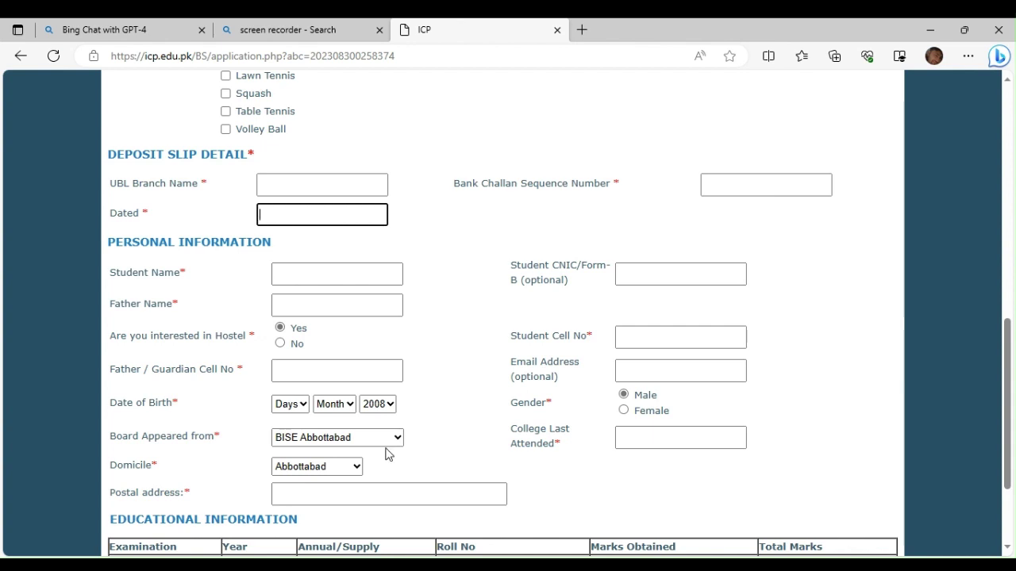
pyautogui.scroll(-1, 388, 454)
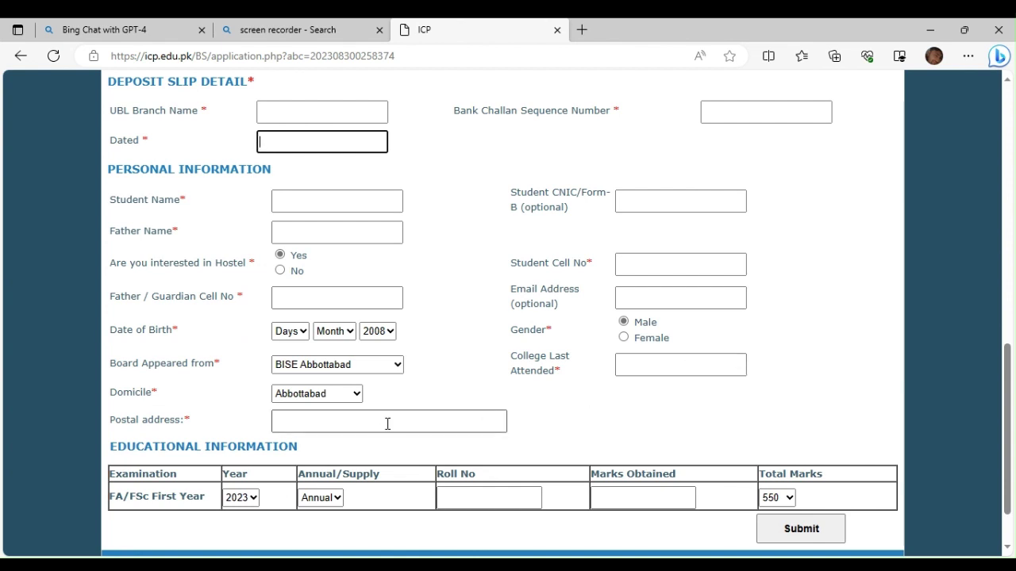
pyautogui.scroll(-1, 387, 423)
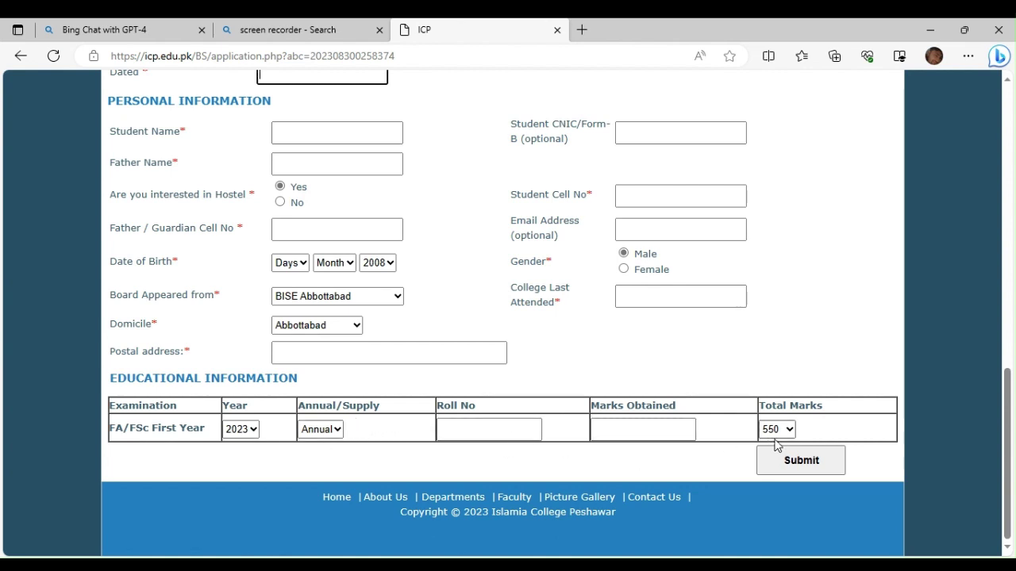
# Try to submit the registration form without filling it in, dismiss the alert, and return to the program choices.
pyautogui.click(817, 461)
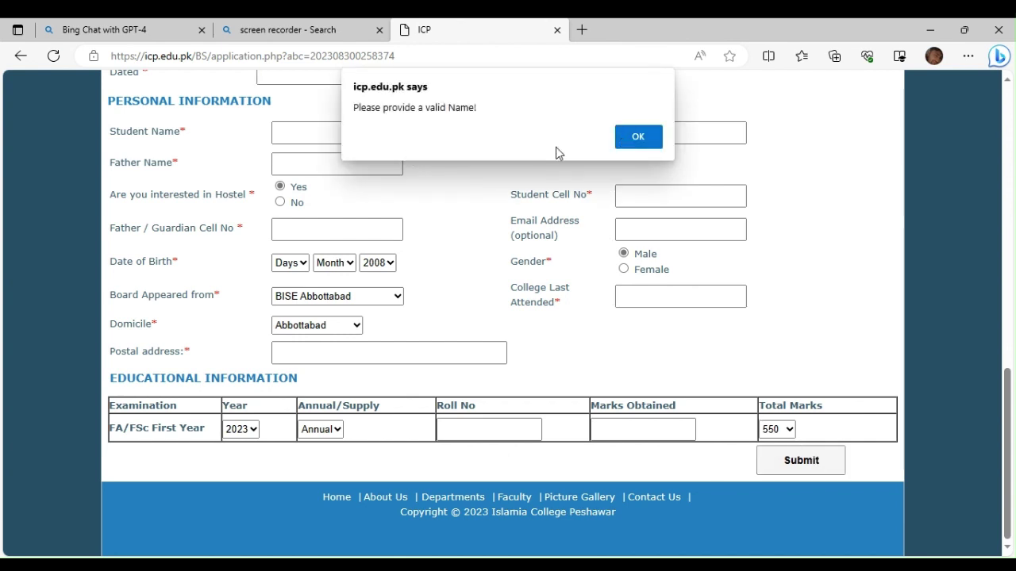
pyautogui.click(631, 143)
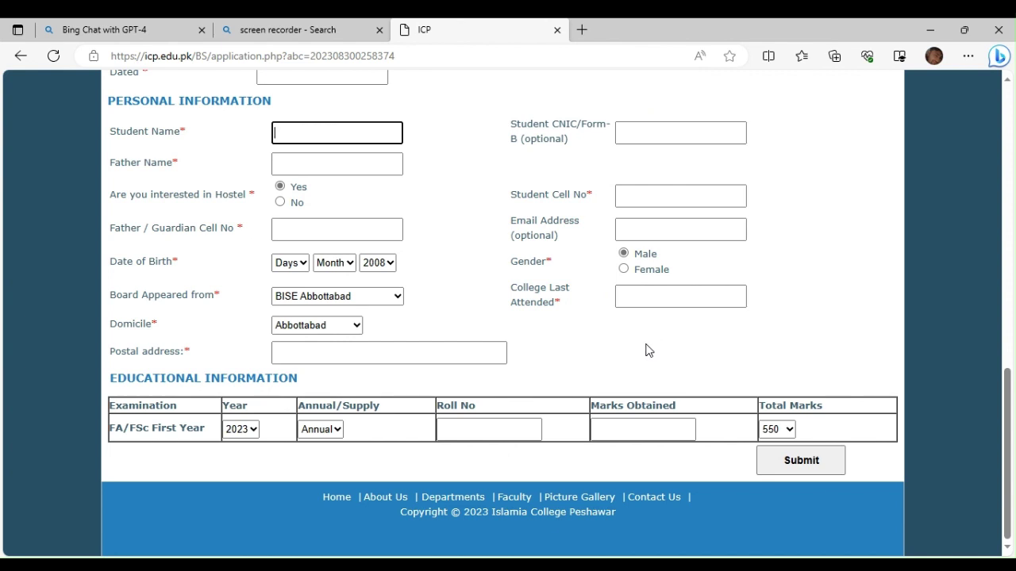
pyautogui.scroll(5, 647, 350)
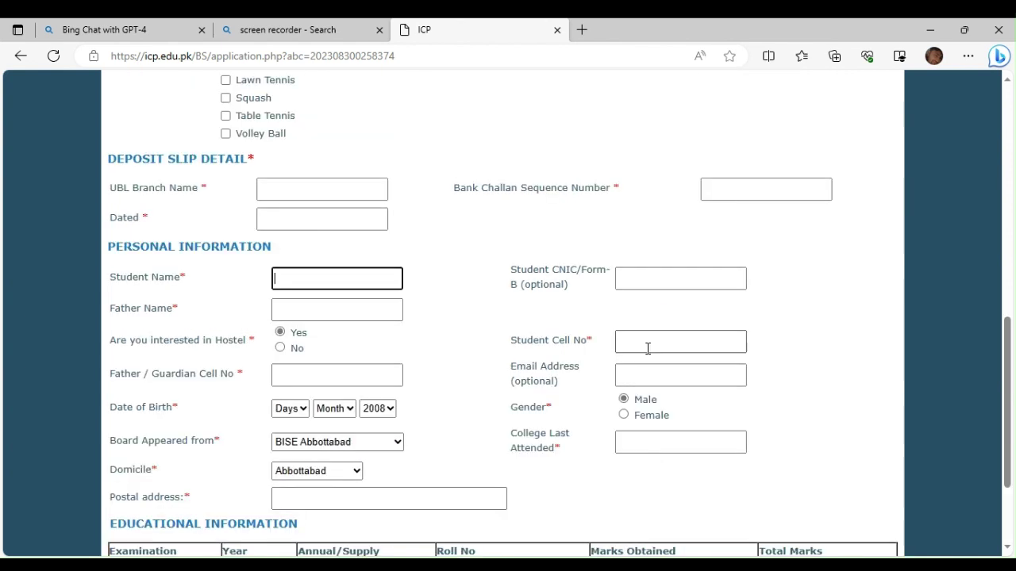
pyautogui.scroll(6, 639, 355)
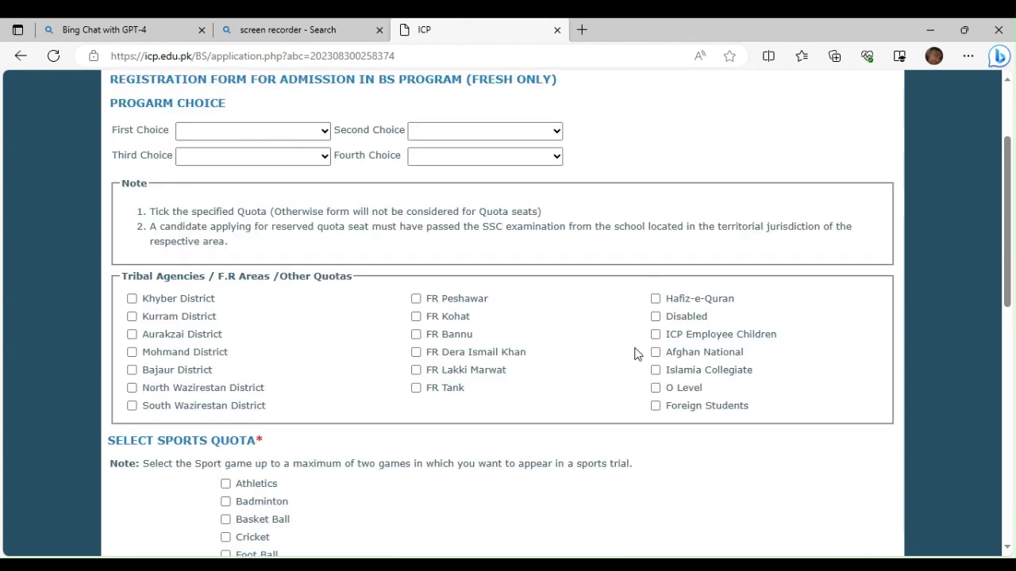